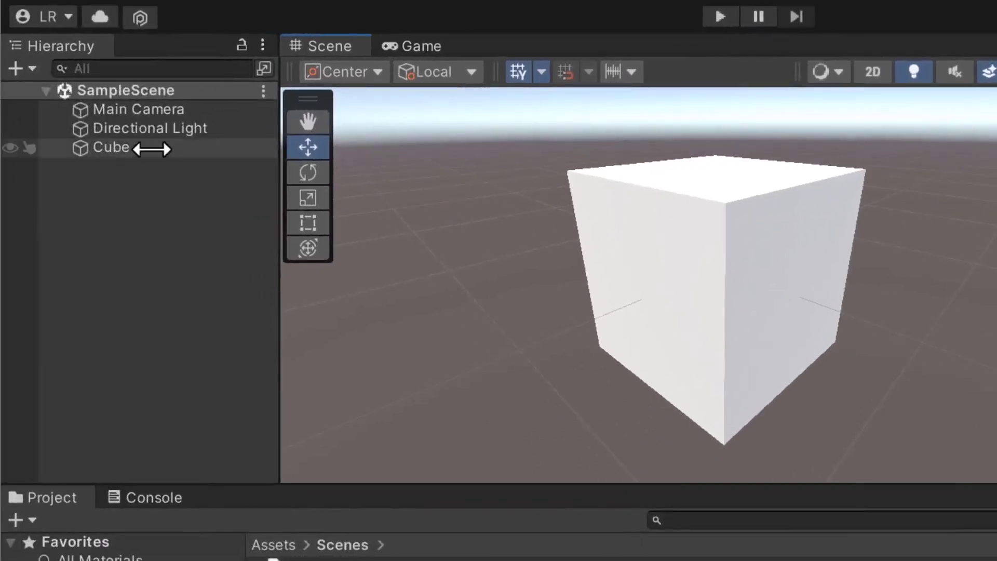
Select the cube and move it freely along its Y, X and Z axes with the Move tool
{"action": "left_click", "coordinate": [152, 149]}
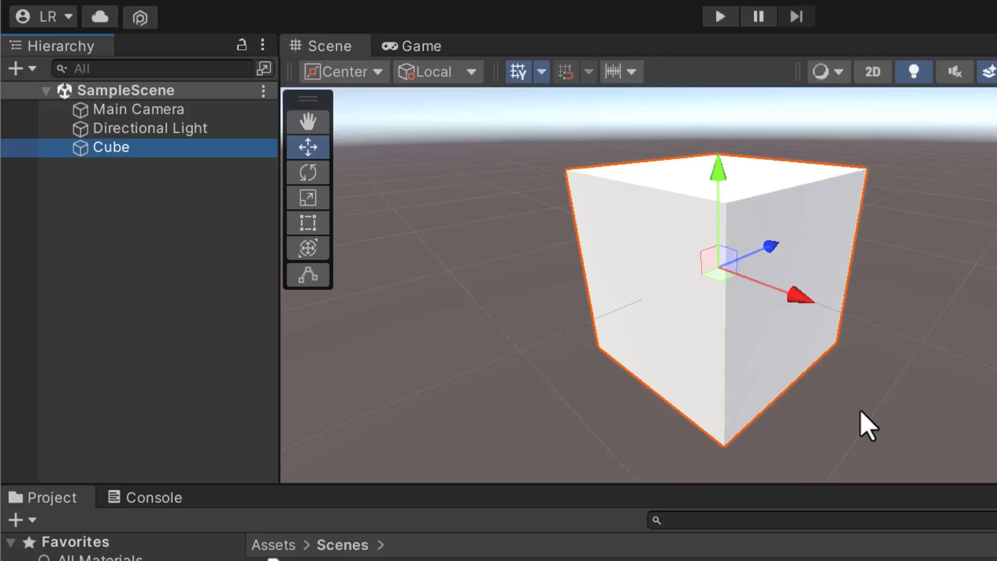
{"action": "left_click", "coordinate": [460, 174]}
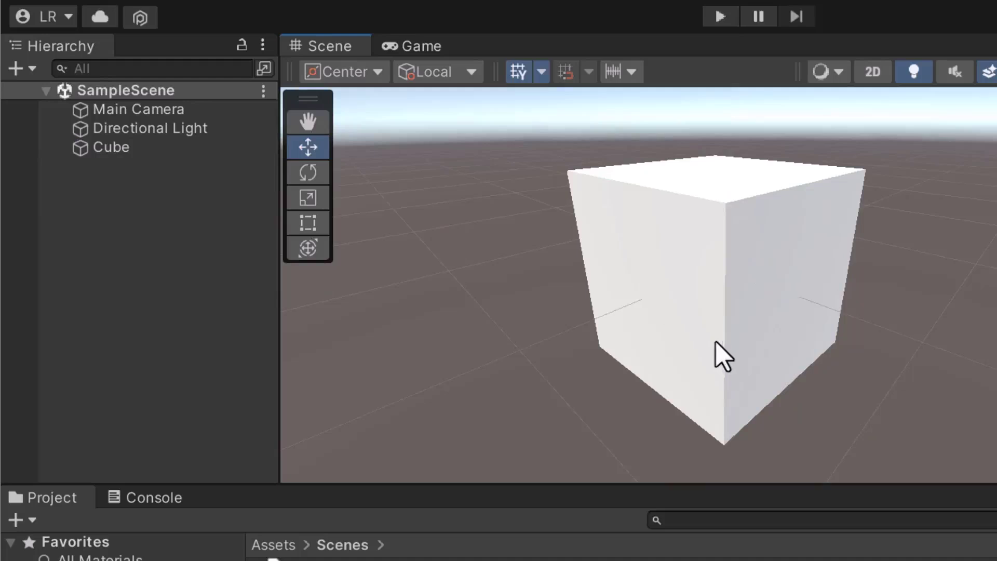
{"action": "left_click", "coordinate": [694, 272]}
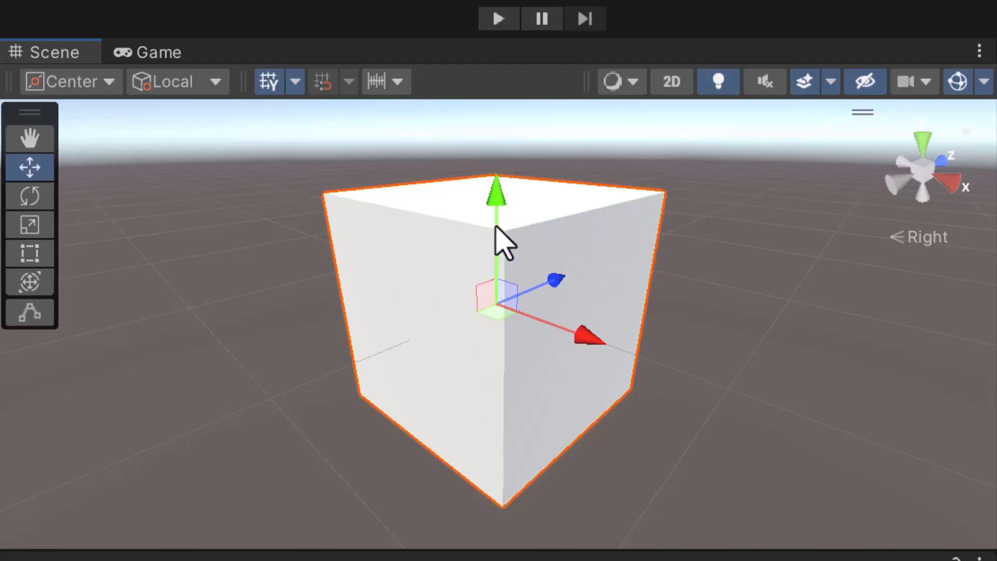
{"action": "left_click_drag", "start_coordinate": [495, 227], "coordinate": [495, 226]}
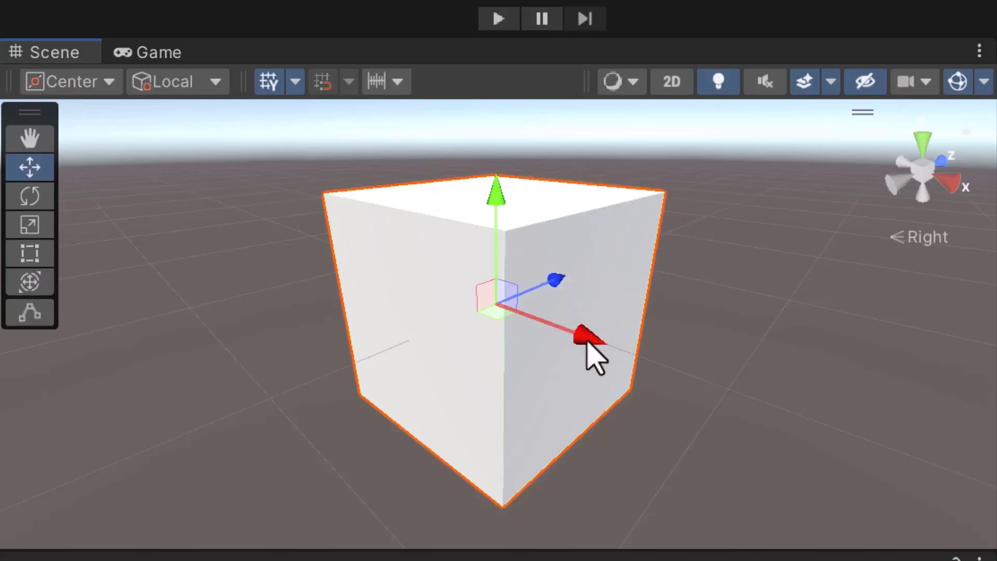
{"action": "left_click_drag", "start_coordinate": [587, 341], "coordinate": [587, 342]}
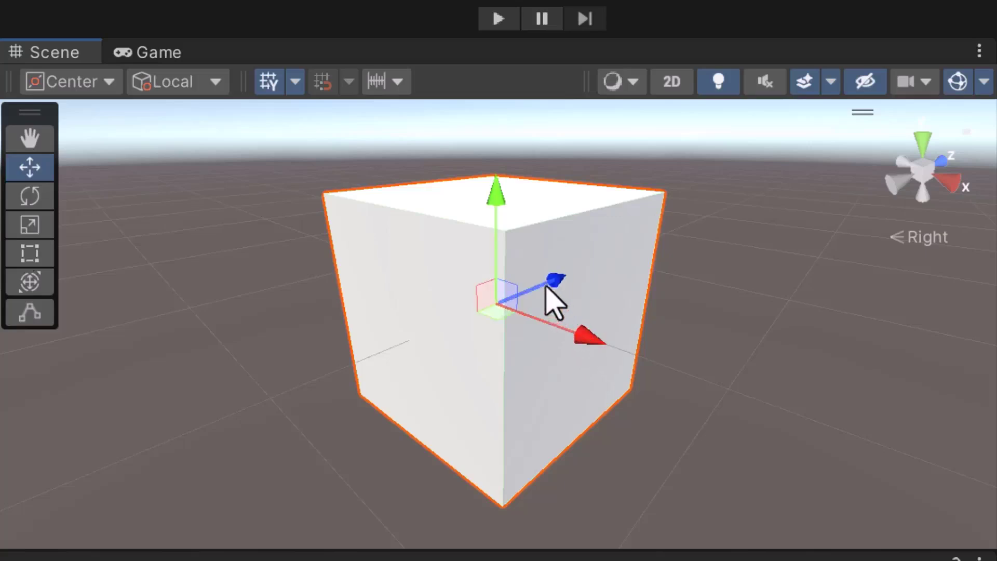
{"action": "left_click_drag", "start_coordinate": [560, 282], "coordinate": [563, 287]}
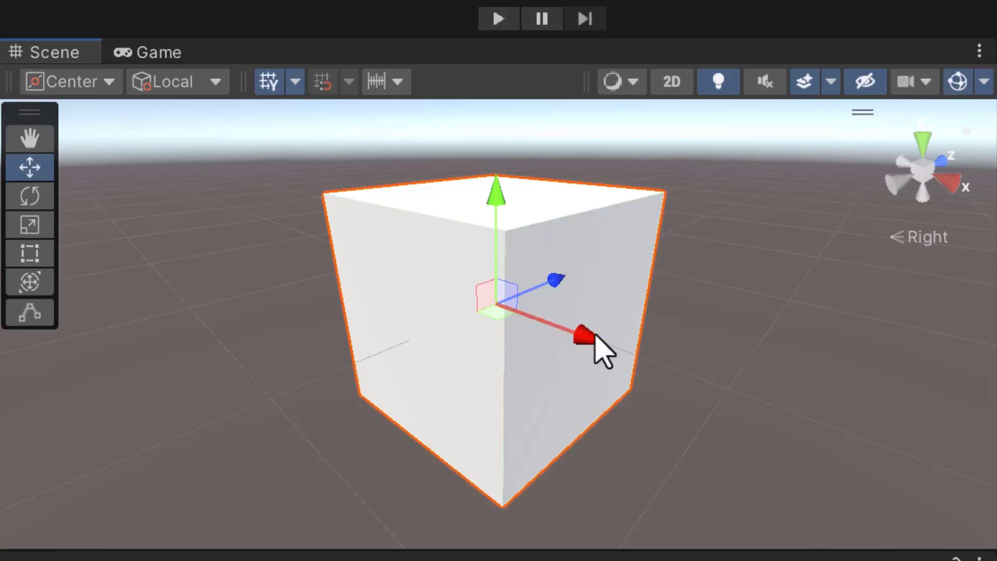
{"action": "mouse_move", "coordinate": [579, 332]}
{"action": "left_mouse_down"}
{"action": "mouse_move", "coordinate": [592, 337]}
{"action": "mouse_move", "coordinate": [571, 337]}
{"action": "left_mouse_up"}
{"action": "left_click_drag", "start_coordinate": [485, 224], "coordinate": [486, 223]}
{"action": "left_click_drag", "start_coordinate": [528, 283], "coordinate": [512, 259]}
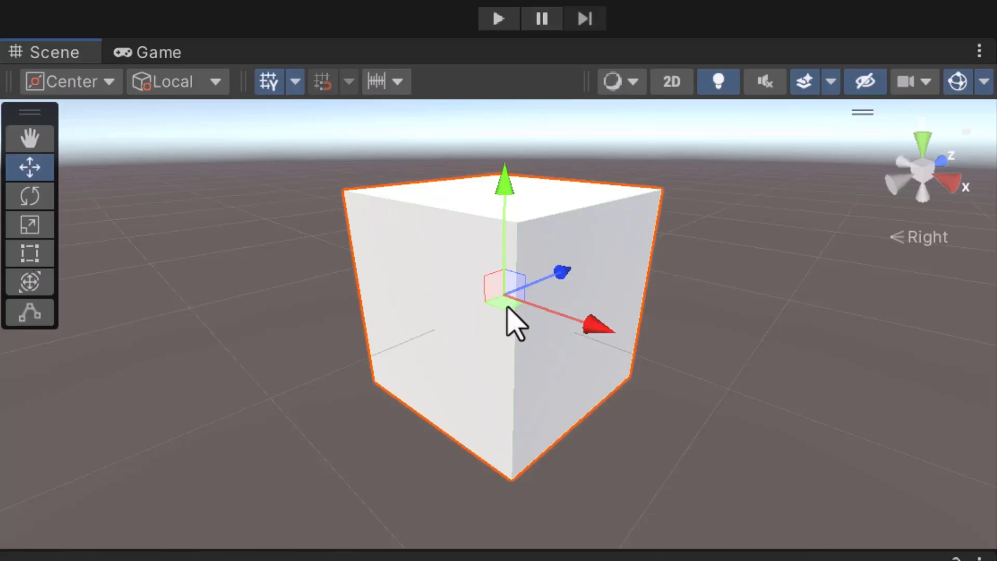
Shift the cube slightly within its XZ, YZ and XY planes using the Move tool's plane handles
{"action": "mouse_move", "coordinate": [506, 305]}
{"action": "left_mouse_down"}
{"action": "mouse_move", "coordinate": [490, 312]}
{"action": "mouse_move", "coordinate": [508, 304]}
{"action": "mouse_move", "coordinate": [492, 297]}
{"action": "mouse_move", "coordinate": [500, 314]}
{"action": "mouse_move", "coordinate": [507, 305]}
{"action": "left_mouse_up"}
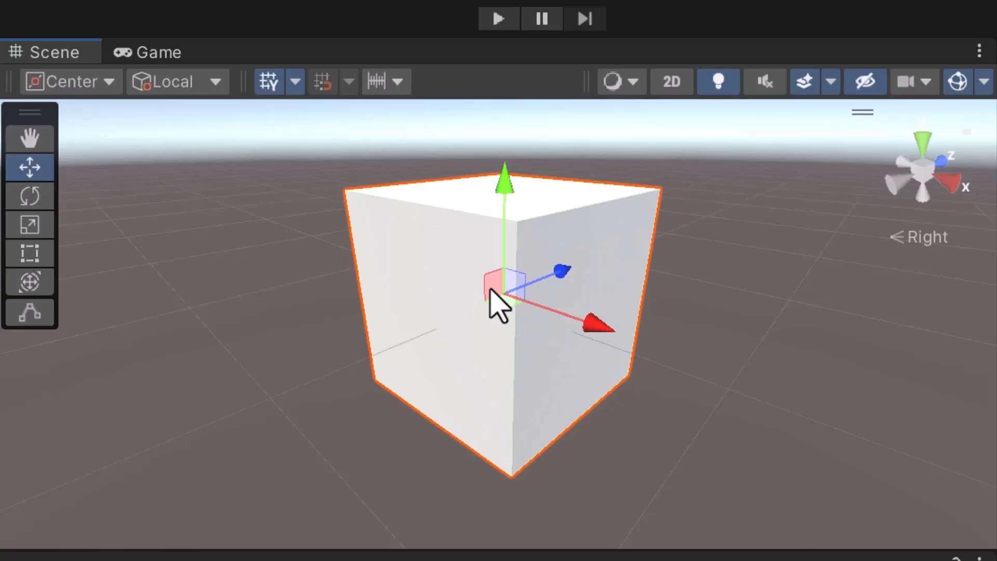
{"action": "mouse_move", "coordinate": [490, 291]}
{"action": "left_mouse_down"}
{"action": "mouse_move", "coordinate": [501, 280]}
{"action": "mouse_move", "coordinate": [494, 301]}
{"action": "mouse_move", "coordinate": [511, 300]}
{"action": "mouse_move", "coordinate": [508, 290]}
{"action": "left_mouse_up"}
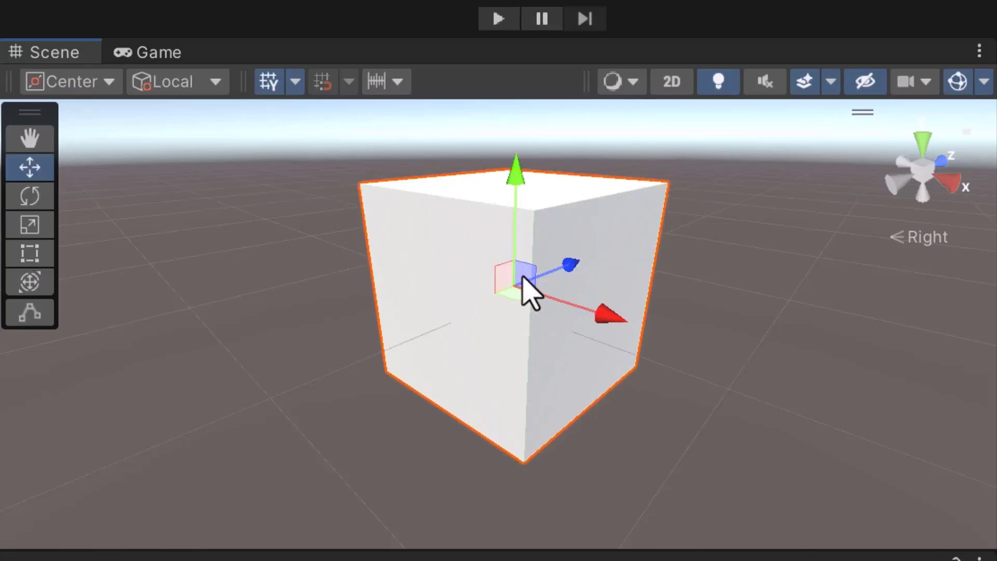
{"action": "mouse_move", "coordinate": [524, 278]}
{"action": "left_mouse_down"}
{"action": "mouse_move", "coordinate": [534, 286]}
{"action": "mouse_move", "coordinate": [528, 272]}
{"action": "mouse_move", "coordinate": [518, 294]}
{"action": "mouse_move", "coordinate": [530, 292]}
{"action": "left_mouse_up"}
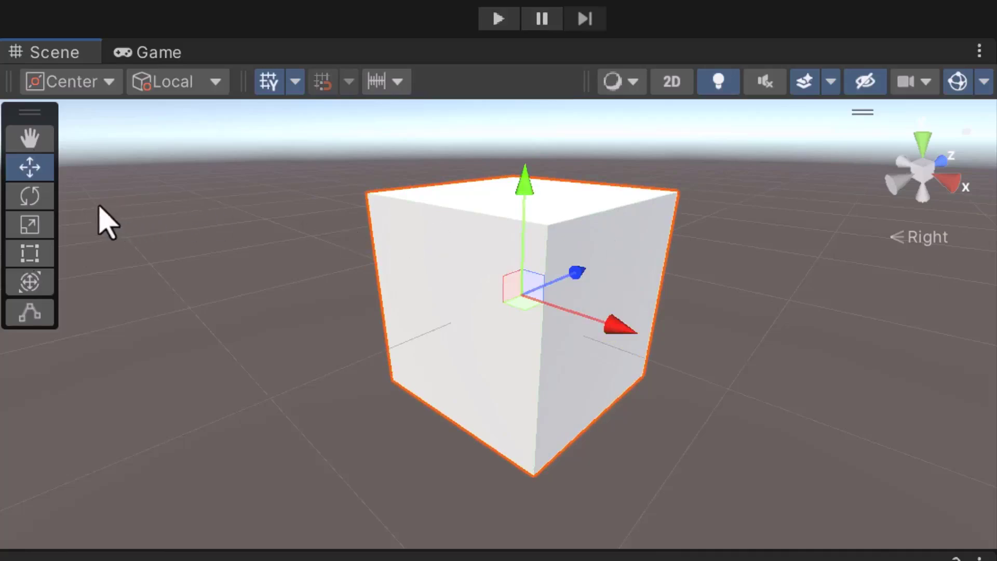
Try rotating the cube about its X, Z and Y axes with the Rotate tool, undoing the rotations
{"action": "left_click", "coordinate": [31, 196]}
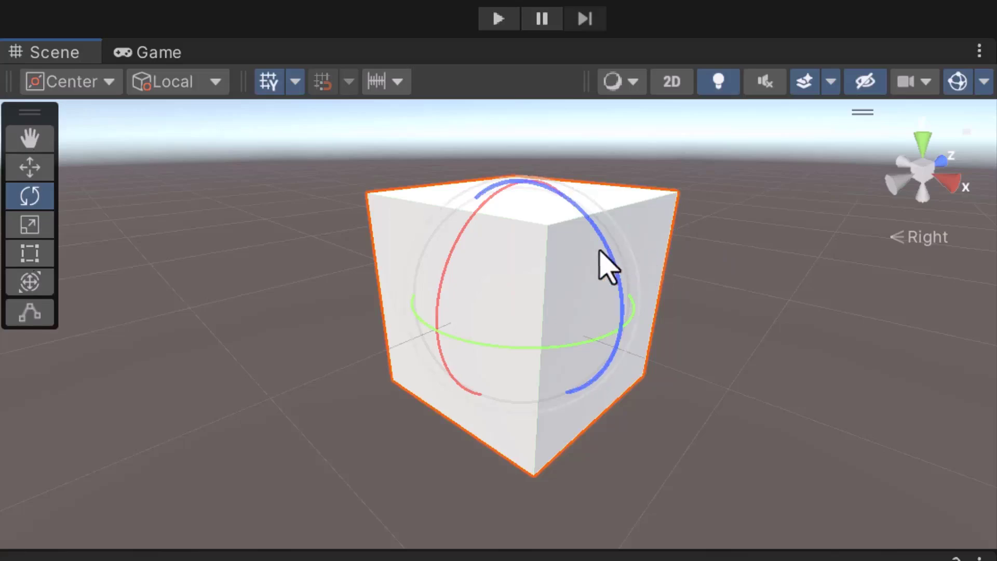
{"action": "left_click_drag", "start_coordinate": [461, 237], "coordinate": [460, 309]}
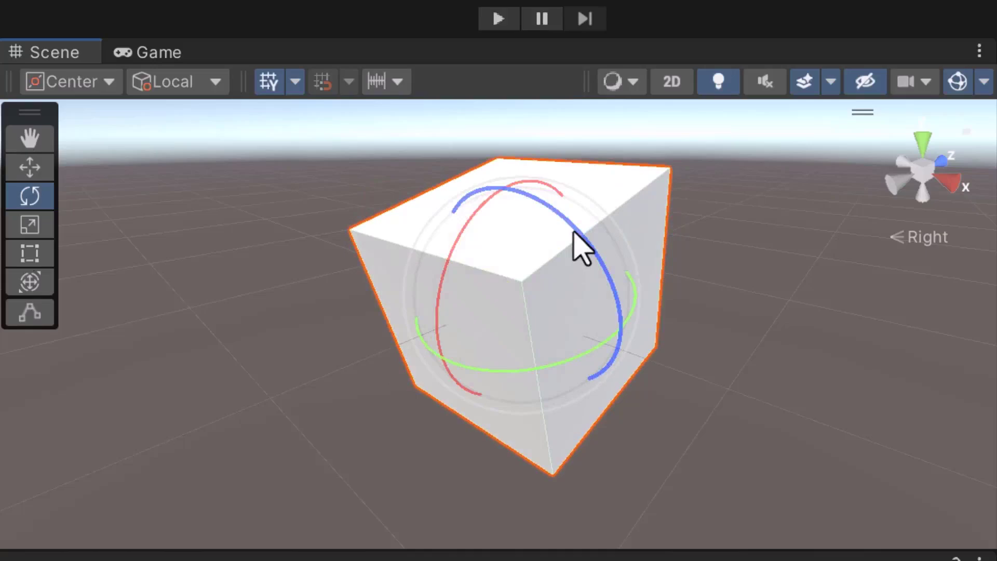
{"action": "key", "text": "ctrl+z"}
{"action": "left_click_drag", "start_coordinate": [577, 233], "coordinate": [546, 198]}
{"action": "key", "text": "ctrl+z"}
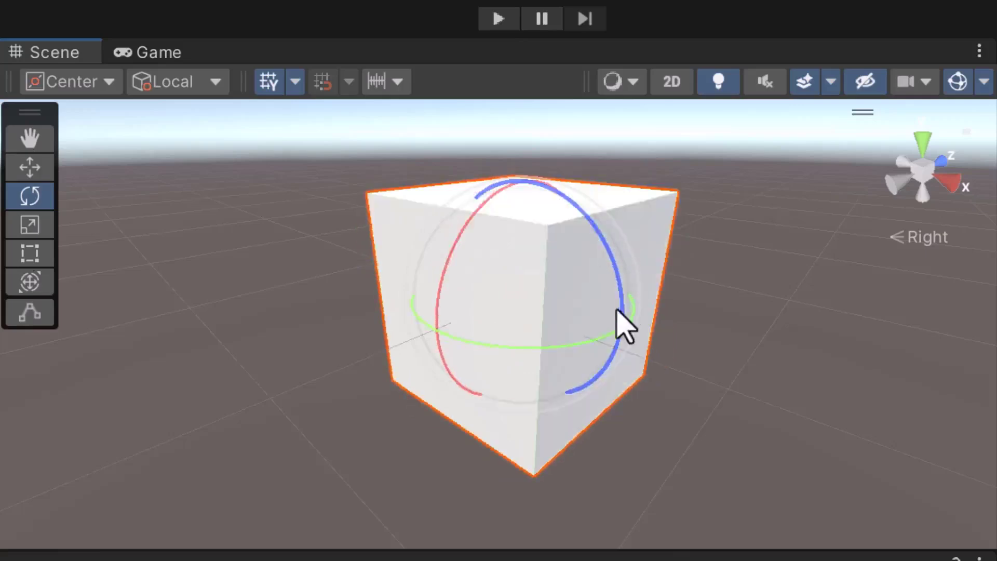
{"action": "left_click_drag", "start_coordinate": [591, 340], "coordinate": [732, 263]}
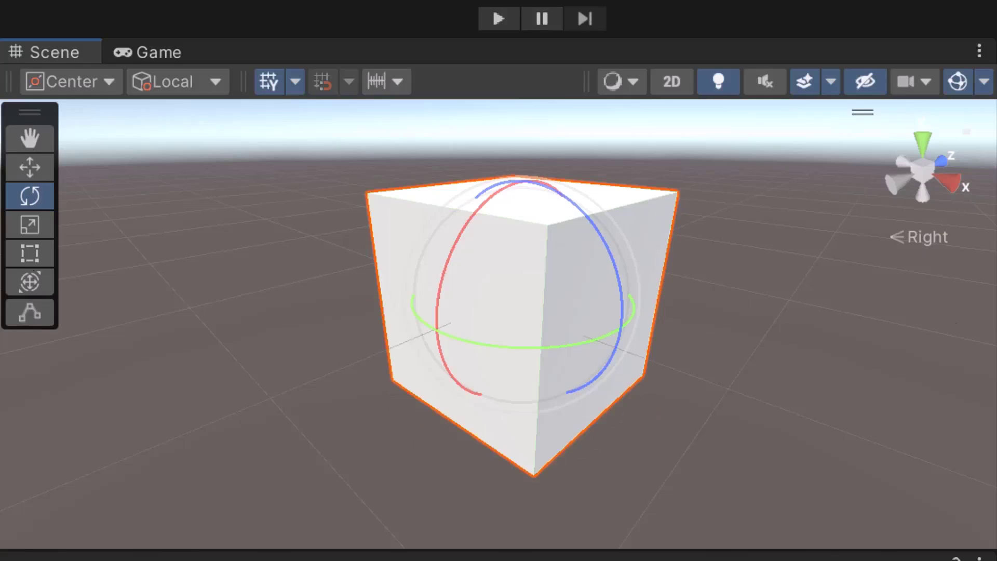
Try scaling the cube along its Y, X and Z axes and uniformly with the Scale tool, undoing the changes
{"action": "left_click", "coordinate": [49, 234]}
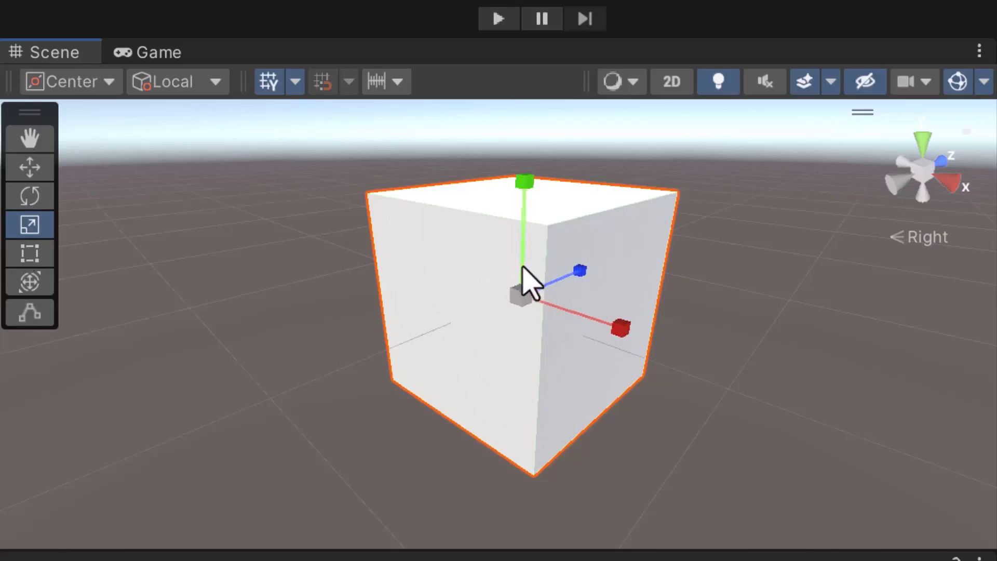
{"action": "mouse_move", "coordinate": [522, 264]}
{"action": "left_mouse_down"}
{"action": "mouse_move", "coordinate": [523, 229]}
{"action": "mouse_move", "coordinate": [521, 263]}
{"action": "left_mouse_up"}
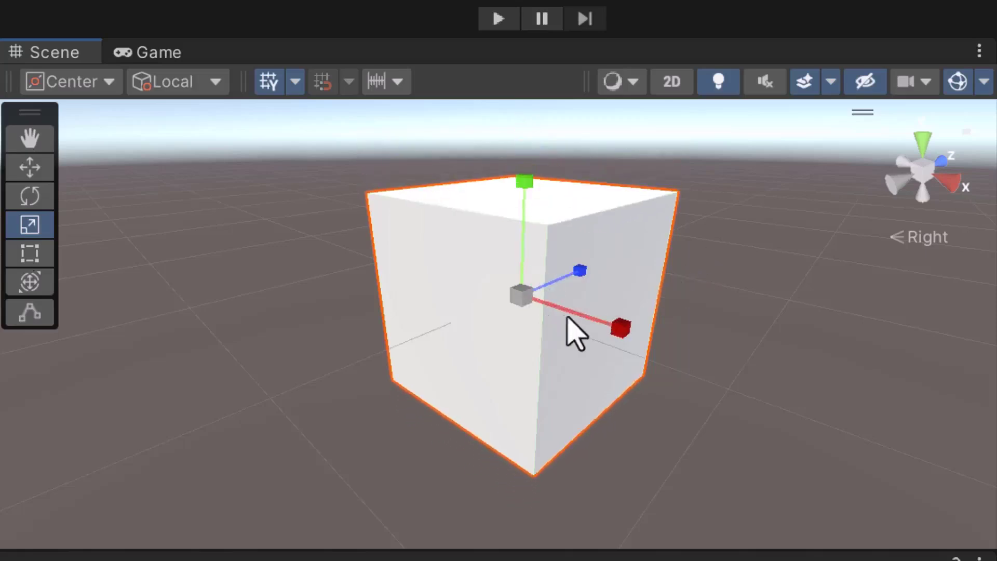
{"action": "mouse_move", "coordinate": [586, 325]}
{"action": "left_mouse_down"}
{"action": "mouse_move", "coordinate": [601, 322]}
{"action": "mouse_move", "coordinate": [577, 307]}
{"action": "mouse_move", "coordinate": [594, 314]}
{"action": "left_mouse_up"}
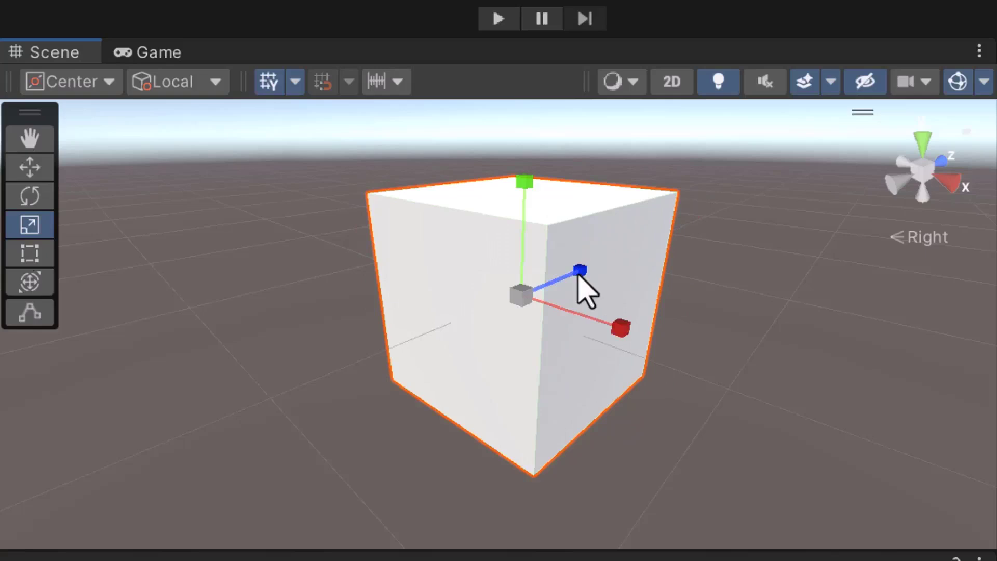
{"action": "mouse_move", "coordinate": [580, 271]}
{"action": "left_mouse_down"}
{"action": "mouse_move", "coordinate": [559, 290]}
{"action": "mouse_move", "coordinate": [596, 278]}
{"action": "left_mouse_up"}
{"action": "key", "text": "ctrl+z"}
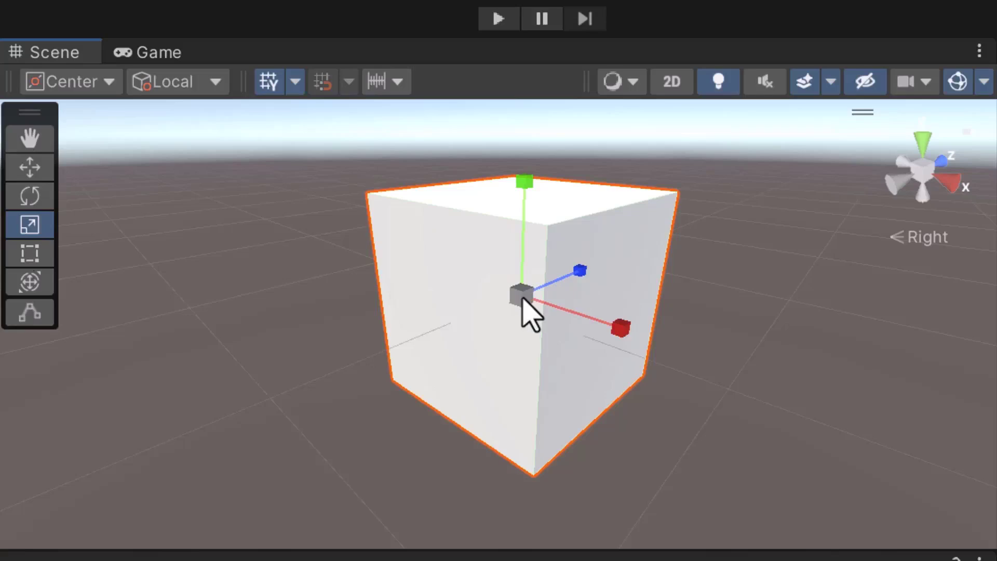
{"action": "mouse_move", "coordinate": [522, 298]}
{"action": "left_mouse_down"}
{"action": "mouse_move", "coordinate": [546, 289]}
{"action": "mouse_move", "coordinate": [485, 327]}
{"action": "mouse_move", "coordinate": [520, 295]}
{"action": "left_mouse_up"}
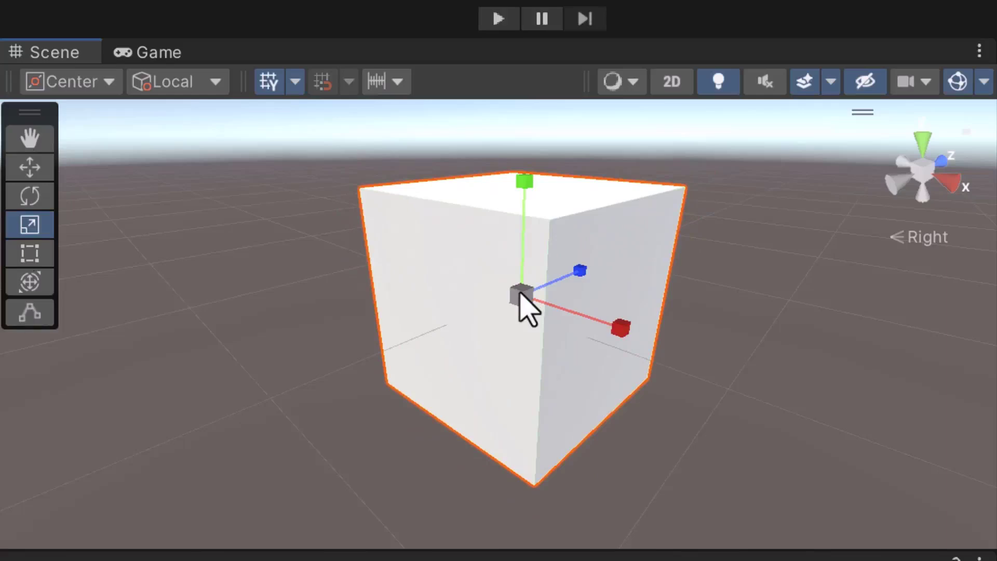
{"action": "key", "text": "ctrl+z"}
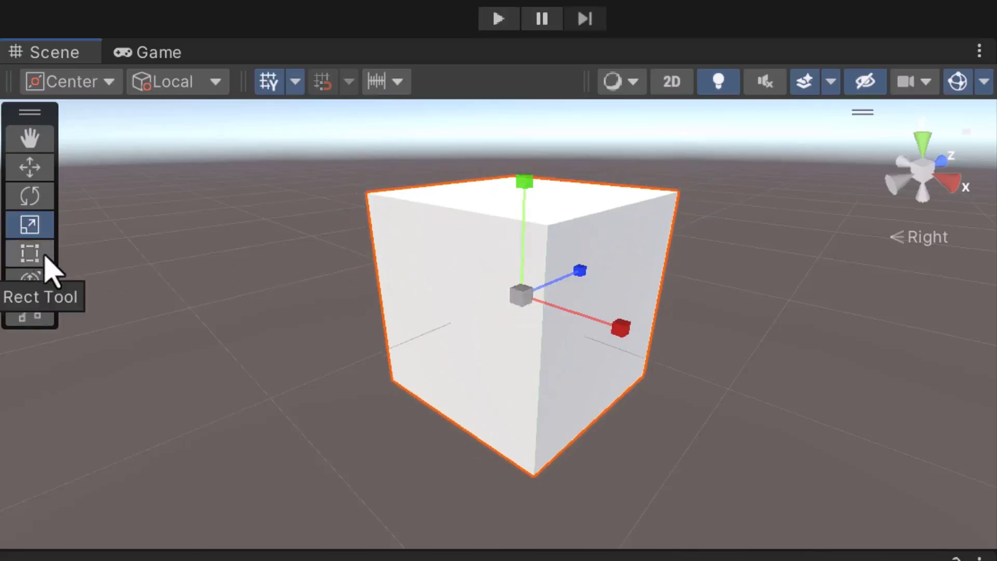
Activate the Rect tool, the Transform tool and the Edit Bounding Volume tool in turn on the cube
{"action": "left_click", "coordinate": [29, 252]}
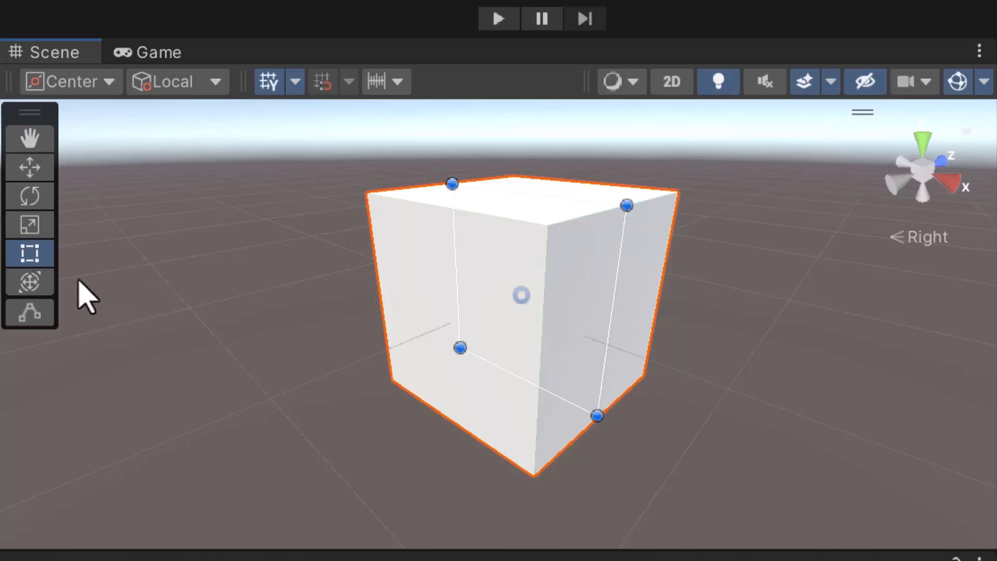
{"action": "left_click", "coordinate": [31, 283]}
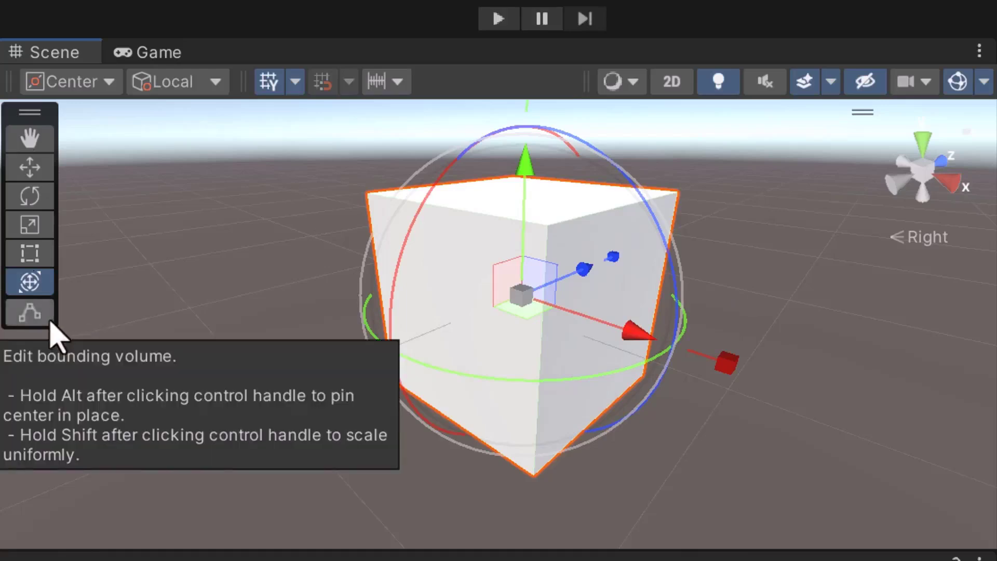
{"action": "left_click", "coordinate": [31, 312]}
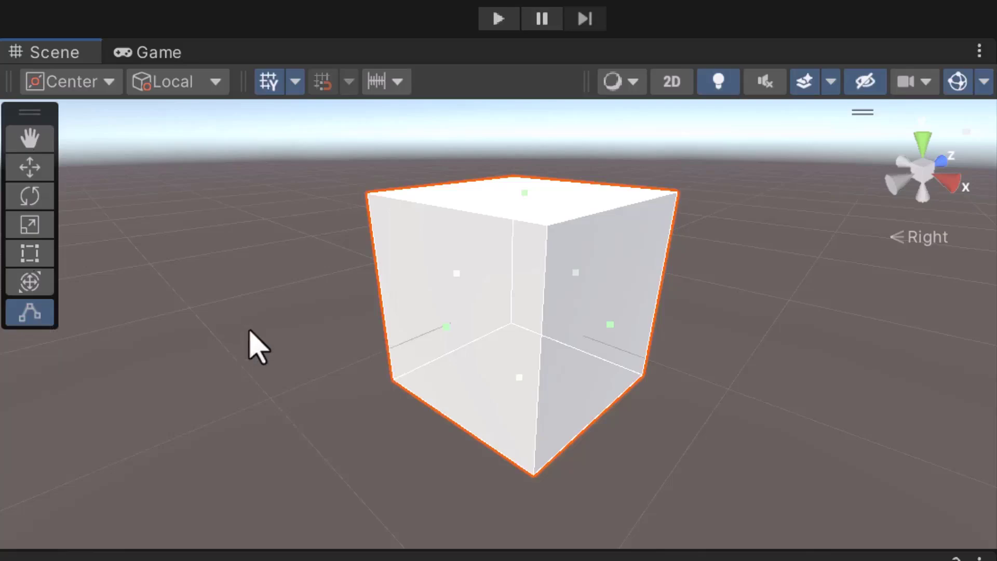
Cycle through the Hand, Move, Rotate, Scale, Rect and Transform tools, finishing on the Hand tool
{"action": "key", "text": "q"}
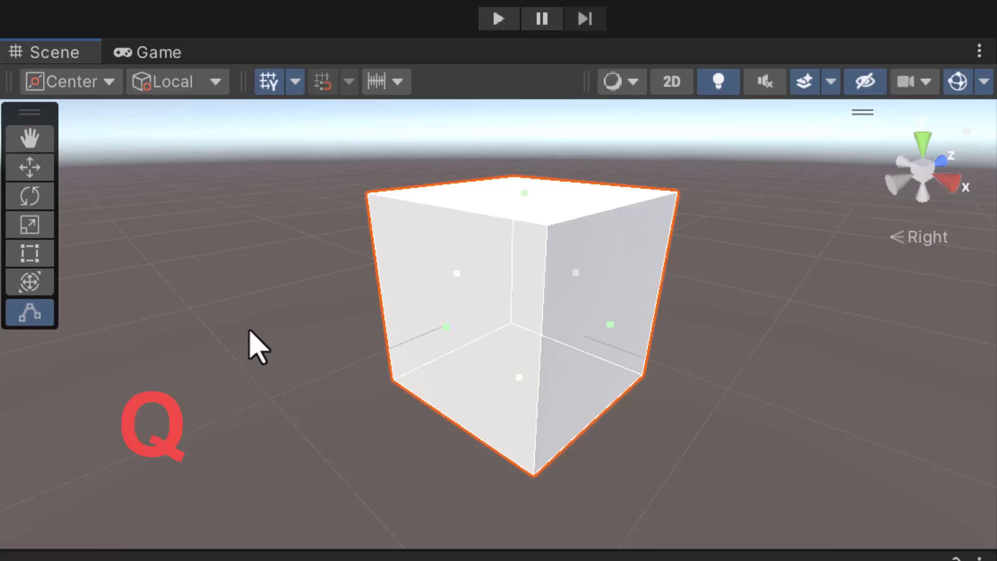
{"action": "key", "text": "q"}
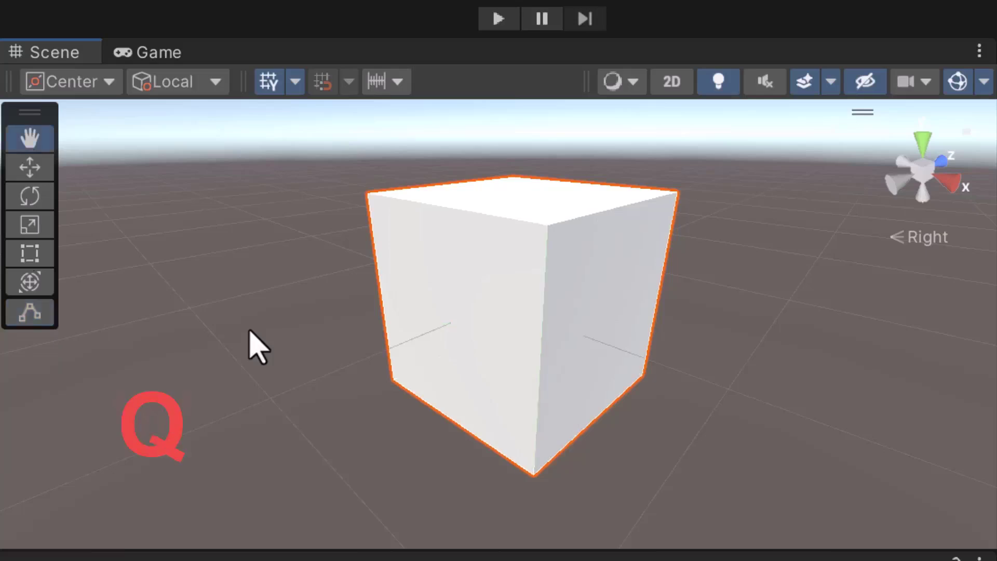
{"action": "key", "text": "w"}
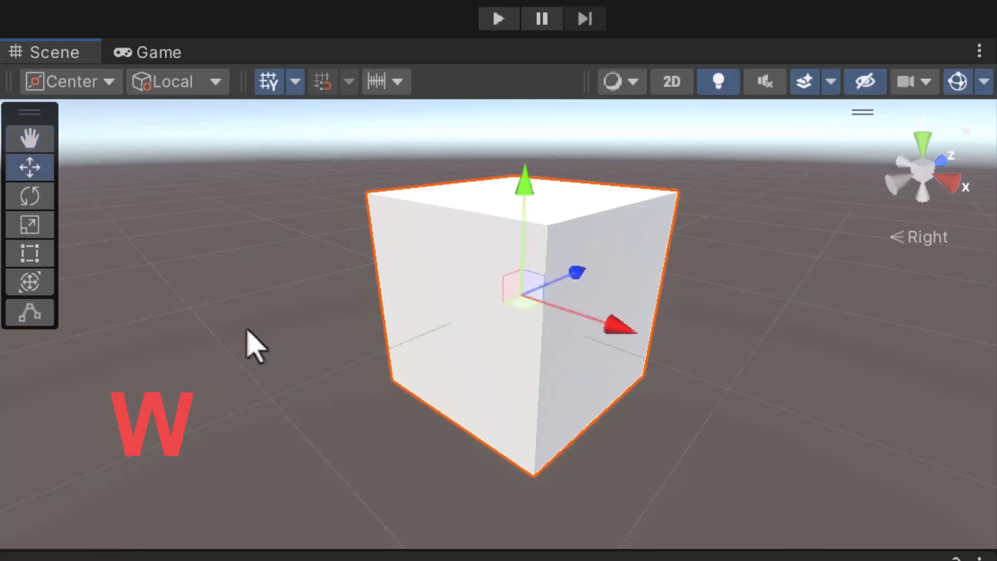
{"action": "key", "text": "e"}
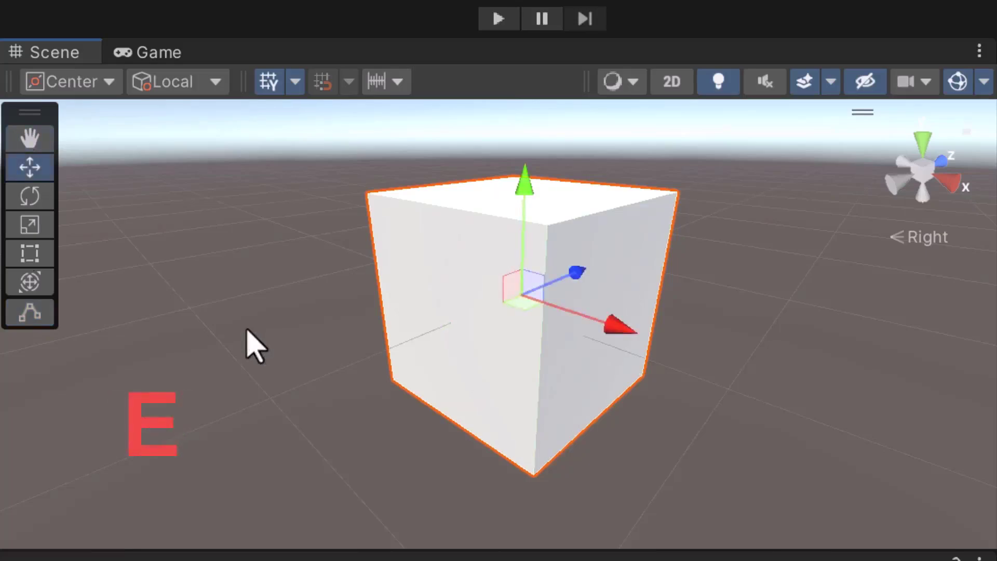
{"action": "key", "text": "r"}
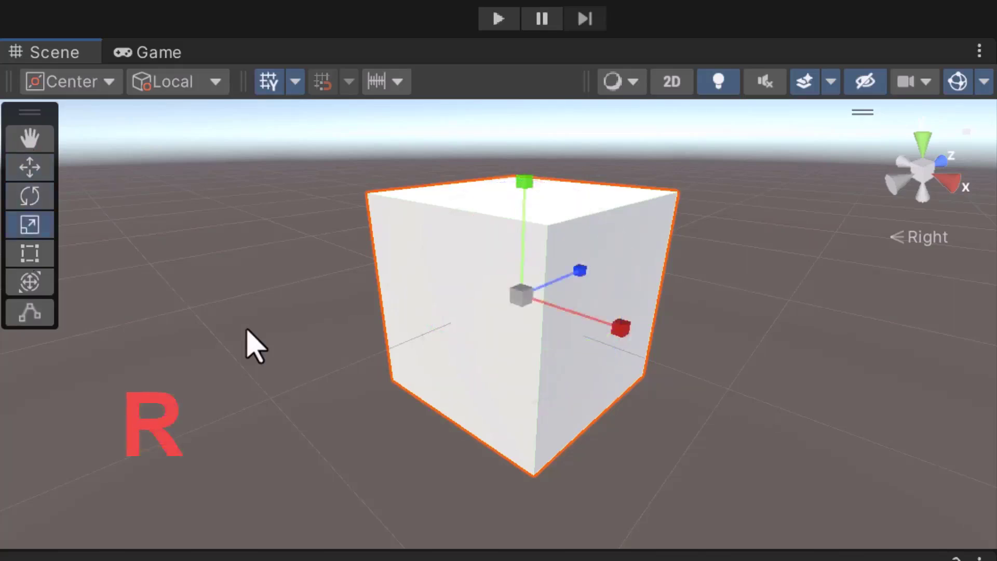
{"action": "key", "text": "t"}
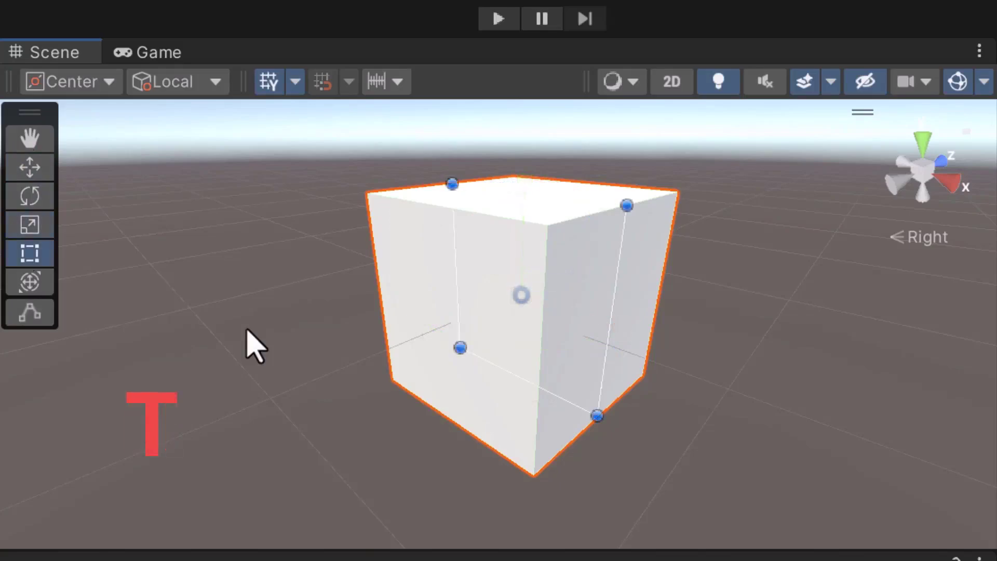
{"action": "key", "text": "y"}
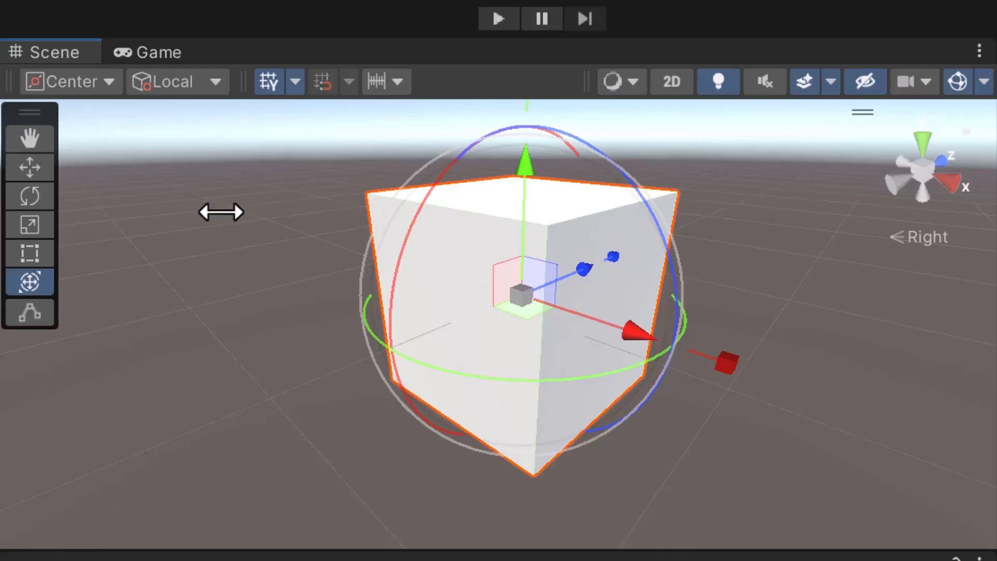
{"action": "key", "text": "q"}
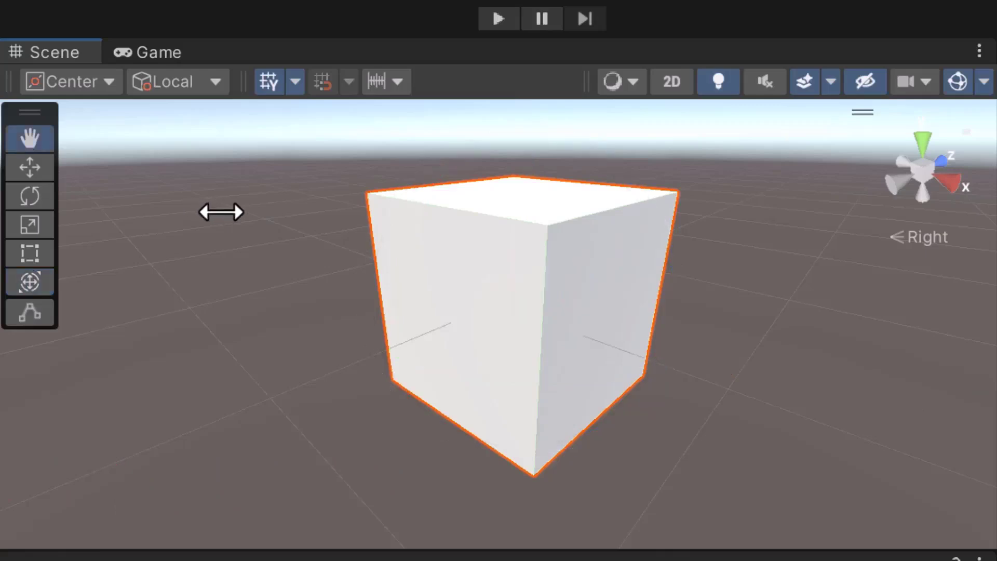